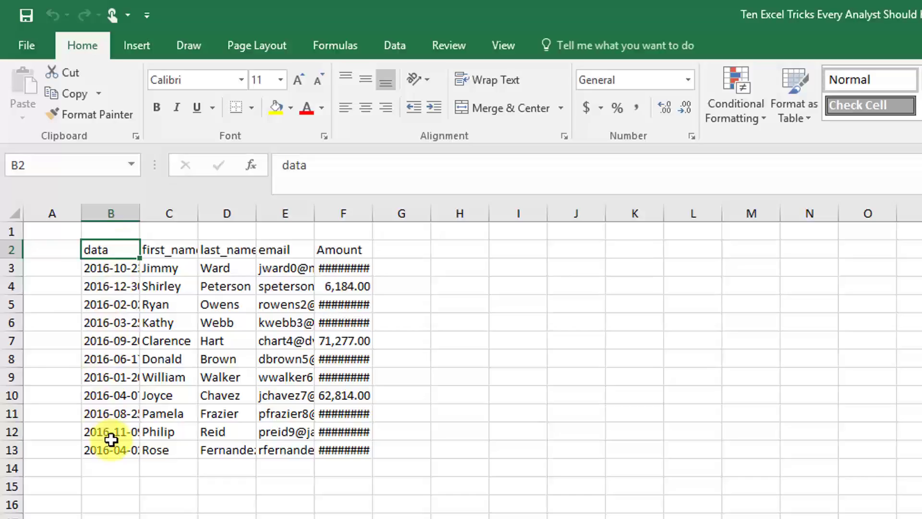
Step: Inspect the truncated email in E10 and hidden amount in F5, then return to B2
{"action": "left_click", "coordinate": [283, 387]}
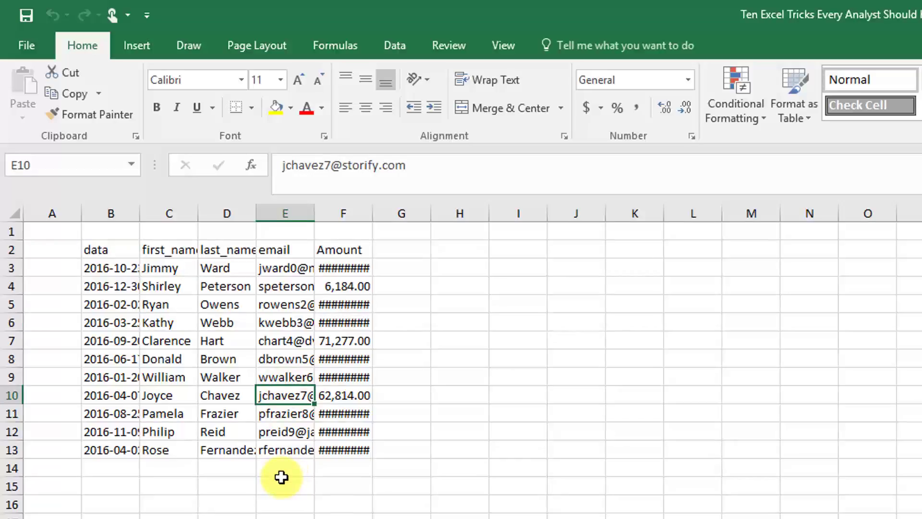
{"action": "left_click", "coordinate": [341, 301]}
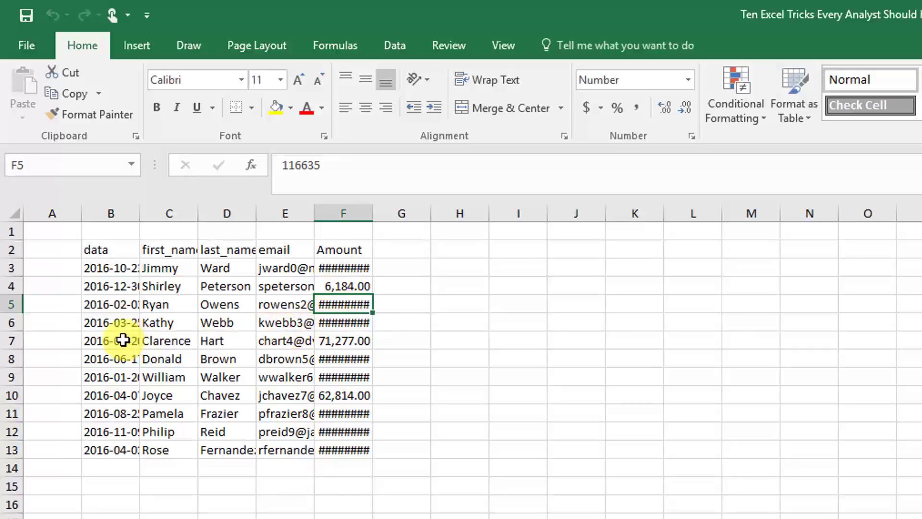
{"action": "left_click", "coordinate": [117, 249]}
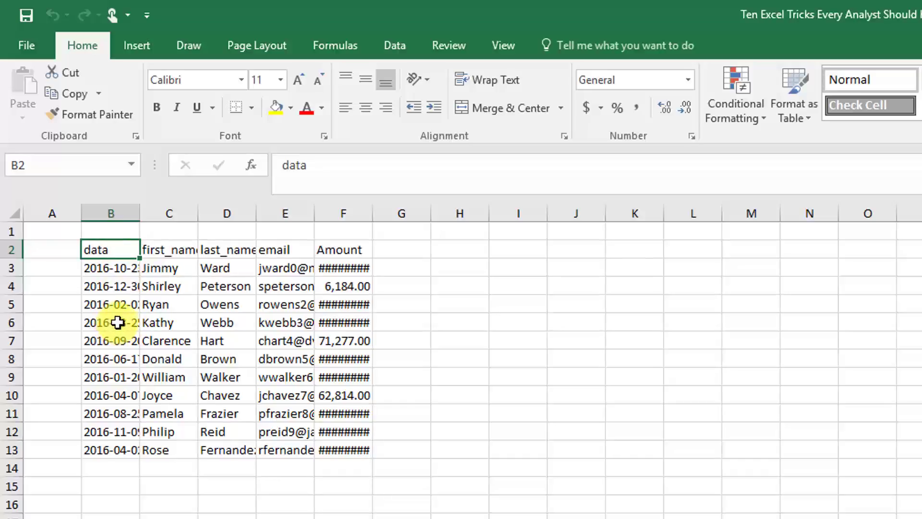
Step: Tick Developer under Main Tabs in Customize the Ribbon and confirm with OK
{"action": "right_click", "coordinate": [368, 129]}
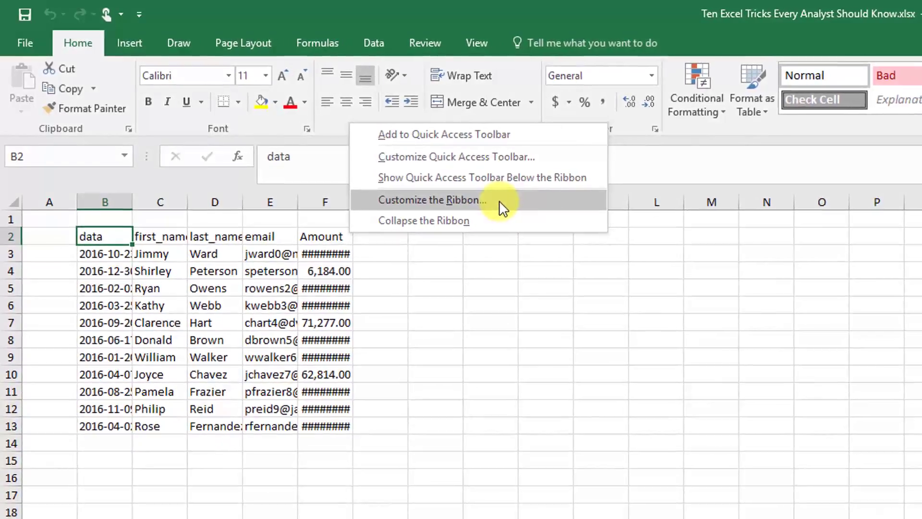
{"action": "left_click", "coordinate": [499, 201]}
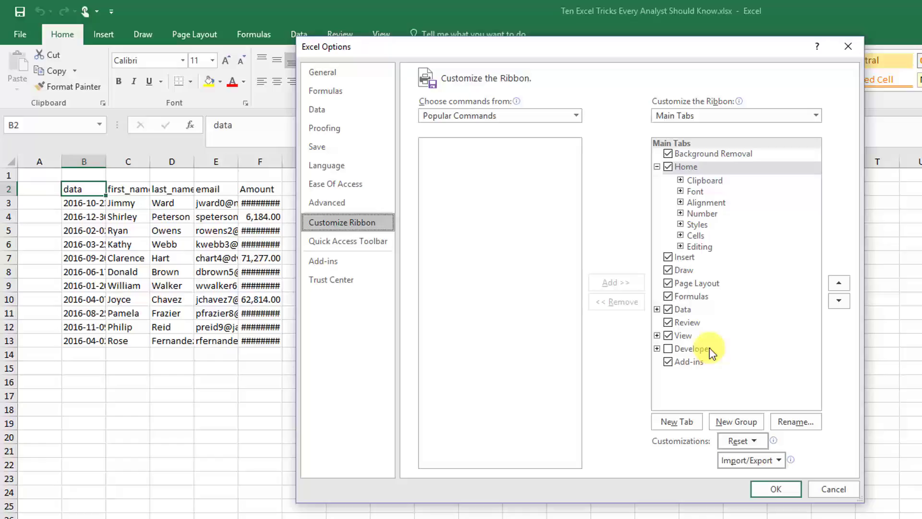
{"action": "left_click", "coordinate": [696, 349]}
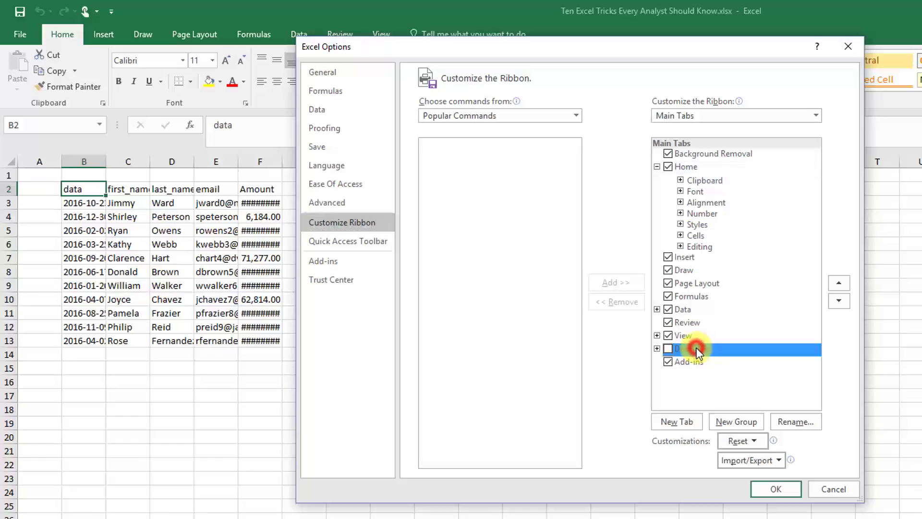
{"action": "left_click", "coordinate": [668, 349]}
{"action": "left_click", "coordinate": [763, 490]}
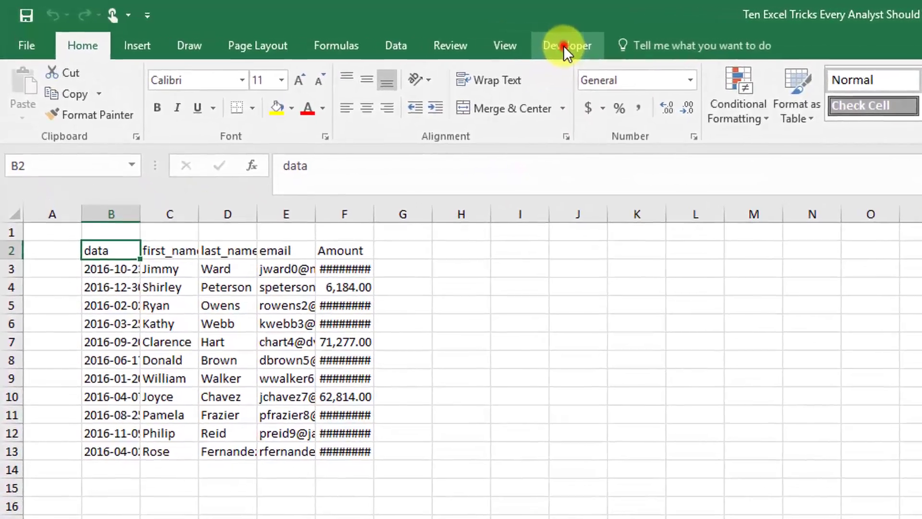
Step: Switch to the Developer tab to show the Code, Add-ins, Controls and XML groups
{"action": "left_click", "coordinate": [506, 41]}
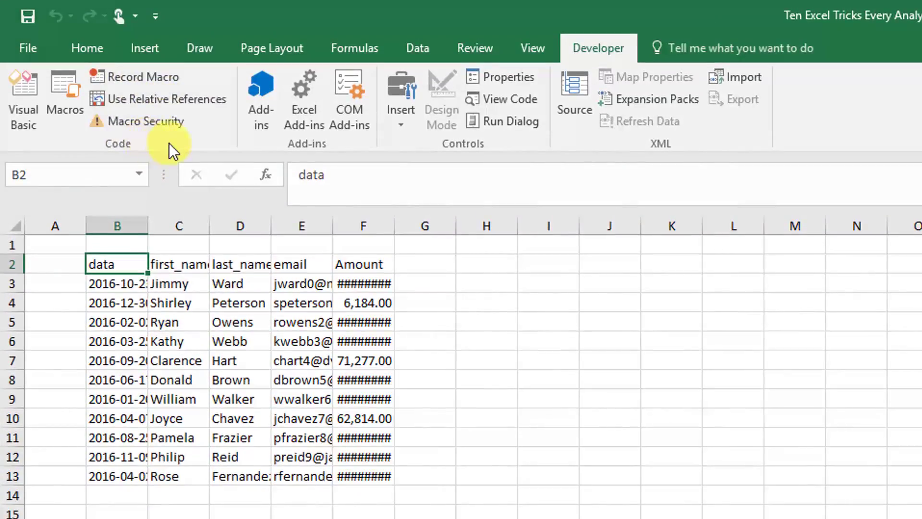
Step: Begin a macro recording, replacing the default Macro1 name with AutoAdjust
{"action": "left_click", "coordinate": [146, 76]}
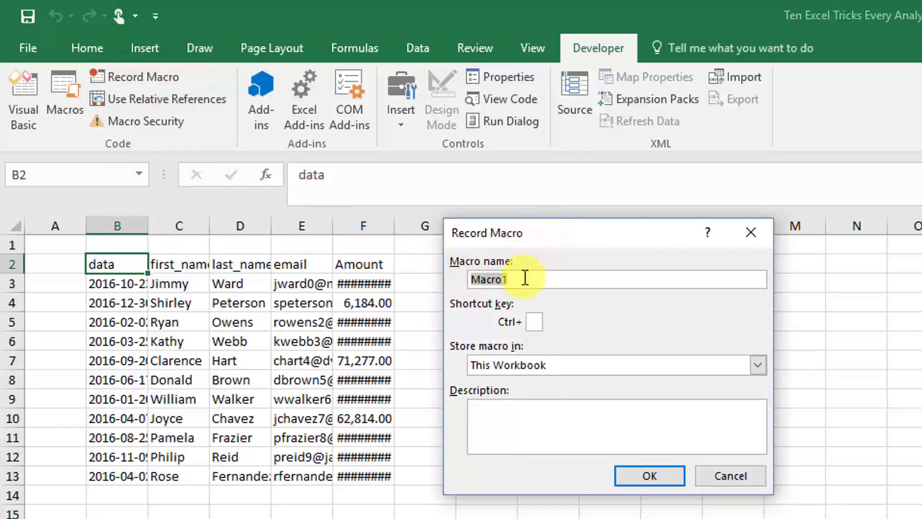
{"action": "key", "text": "BackSpace"}
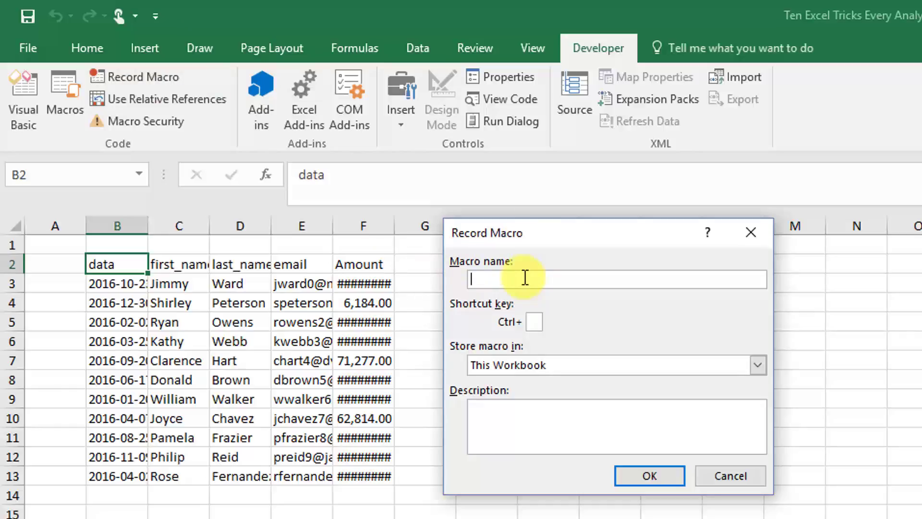
{"action": "type", "text": "AutoAdjust"}
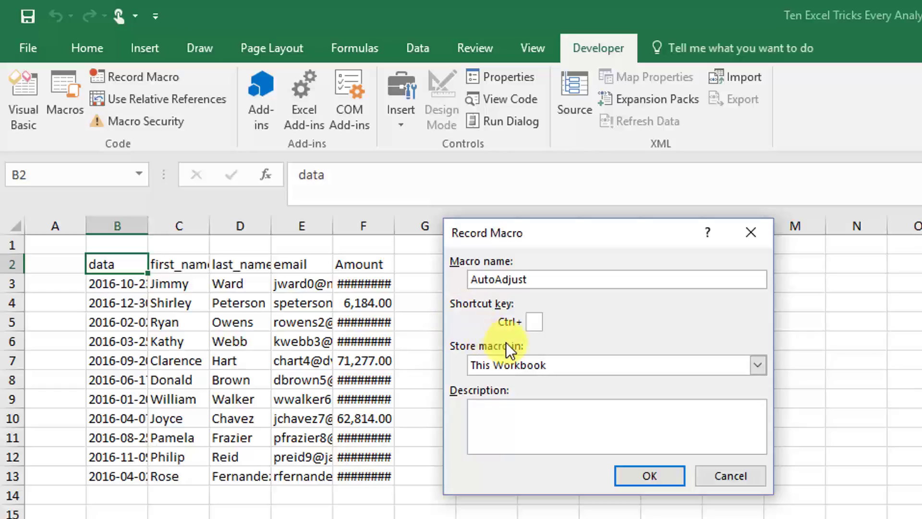
{"action": "left_click", "coordinate": [632, 477]}
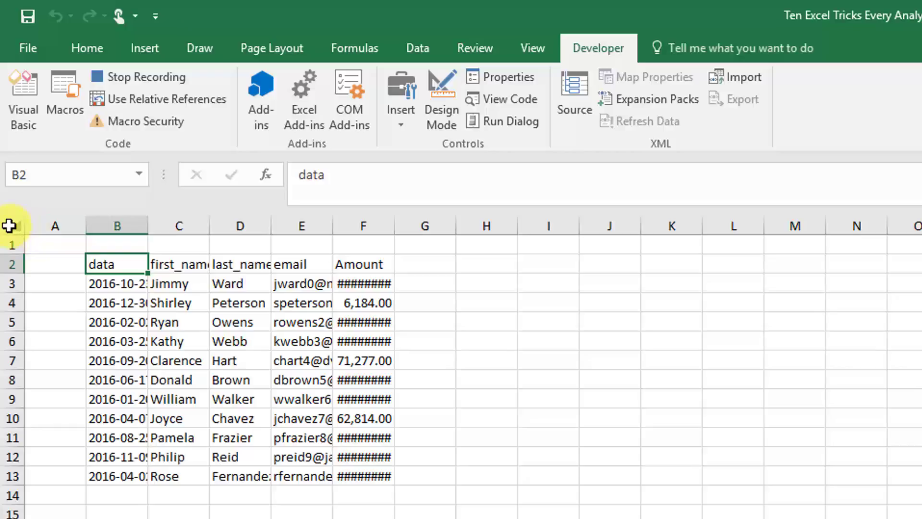
Step: Select the whole sheet, AutoFit all column widths, and stop the AutoAdjust recording
{"action": "left_click", "coordinate": [9, 225]}
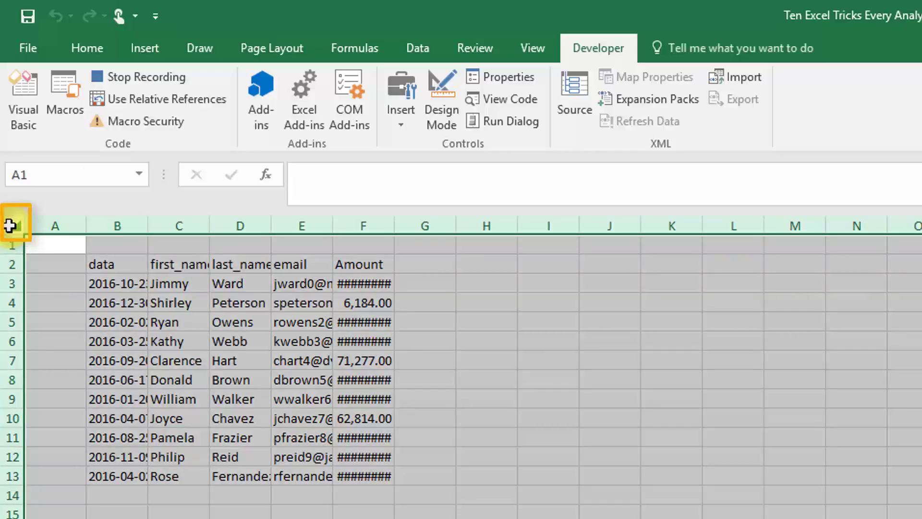
{"action": "left_click", "coordinate": [147, 224]}
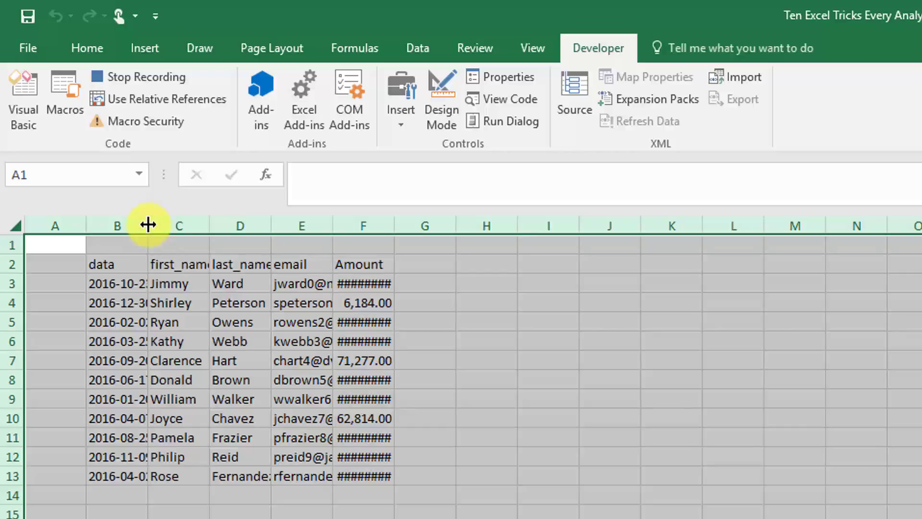
{"action": "double_click", "coordinate": [147, 224]}
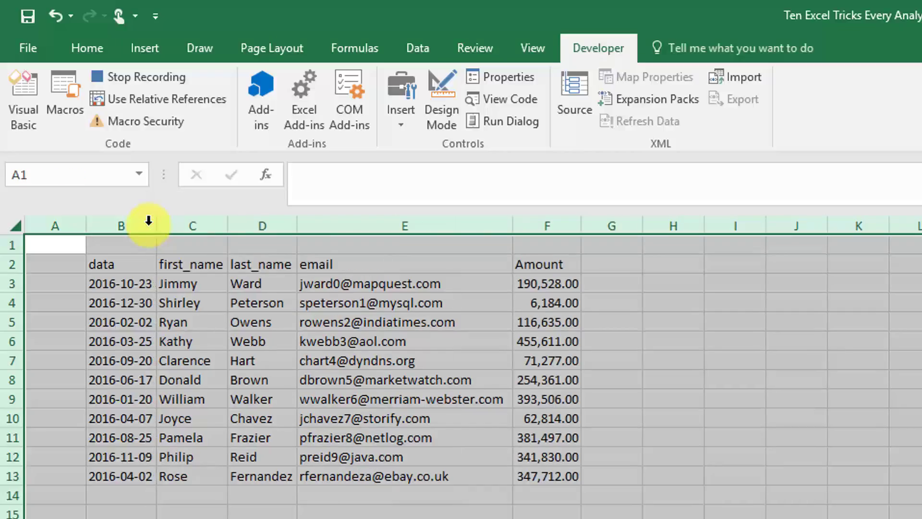
{"action": "left_click", "coordinate": [167, 77]}
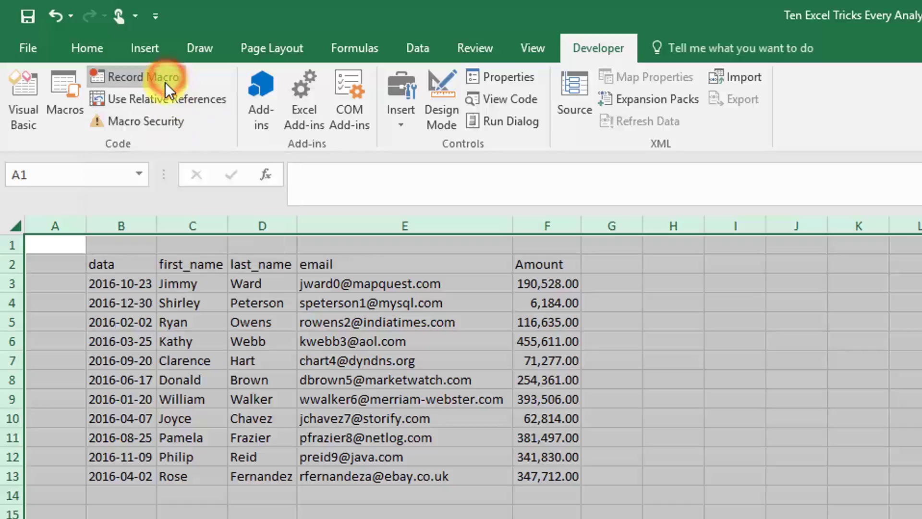
Step: Return to cell B2 and view the Macros list without running anything
{"action": "left_click", "coordinate": [127, 269]}
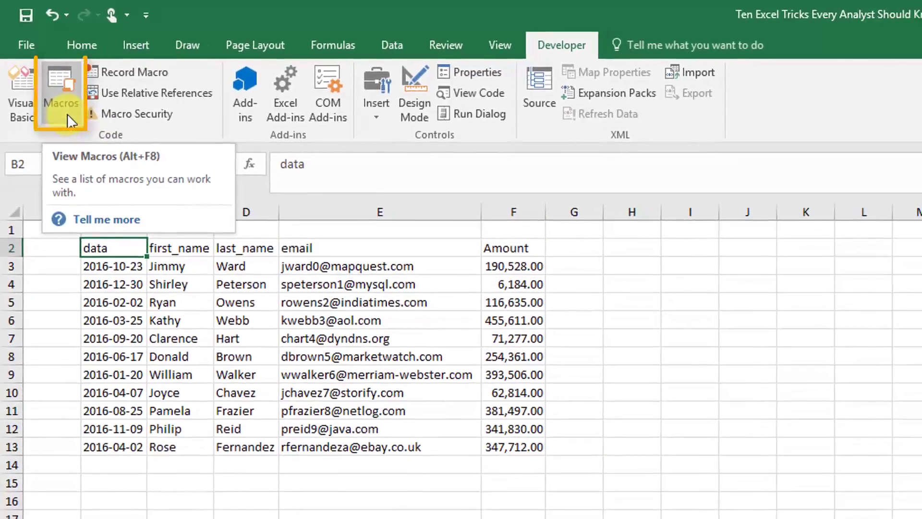
{"action": "left_click", "coordinate": [71, 122]}
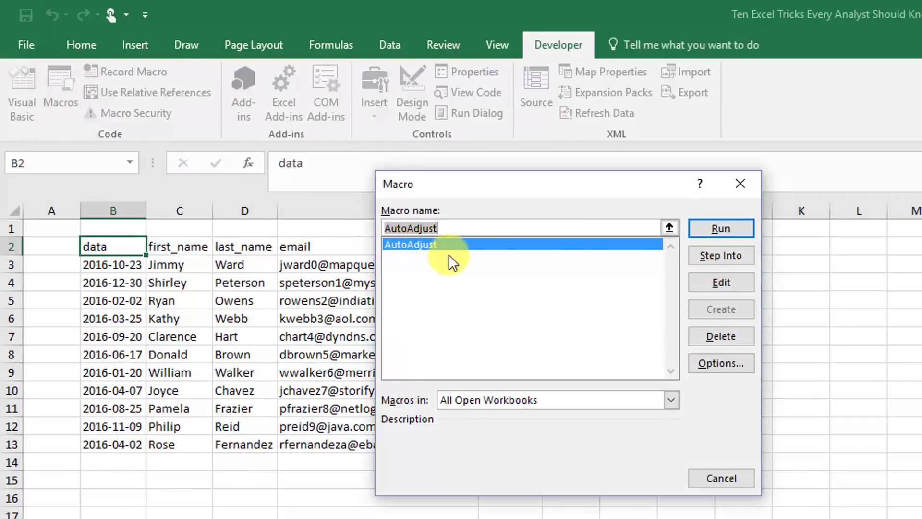
{"action": "left_click", "coordinate": [730, 480]}
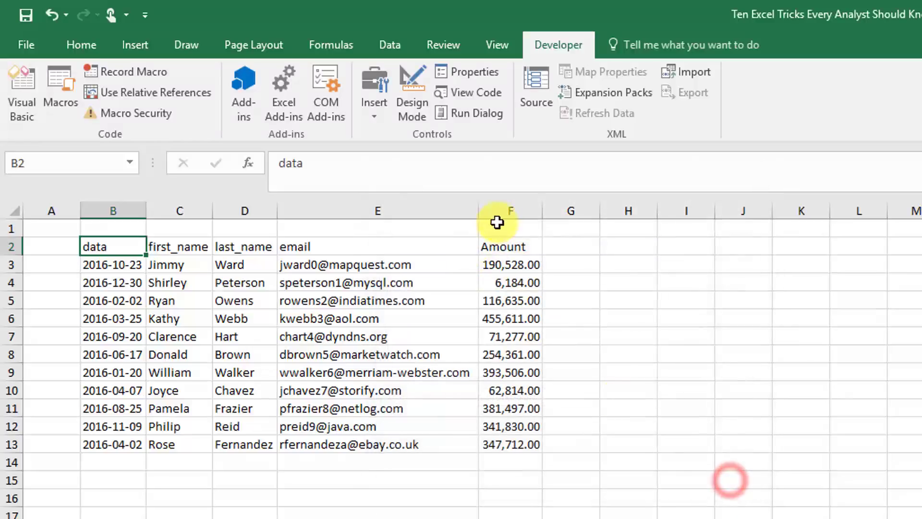
Step: Narrow columns B through F so the data truncates, then reselect cell B2
{"action": "left_click_drag", "start_coordinate": [504, 211], "coordinate": [132, 208]}
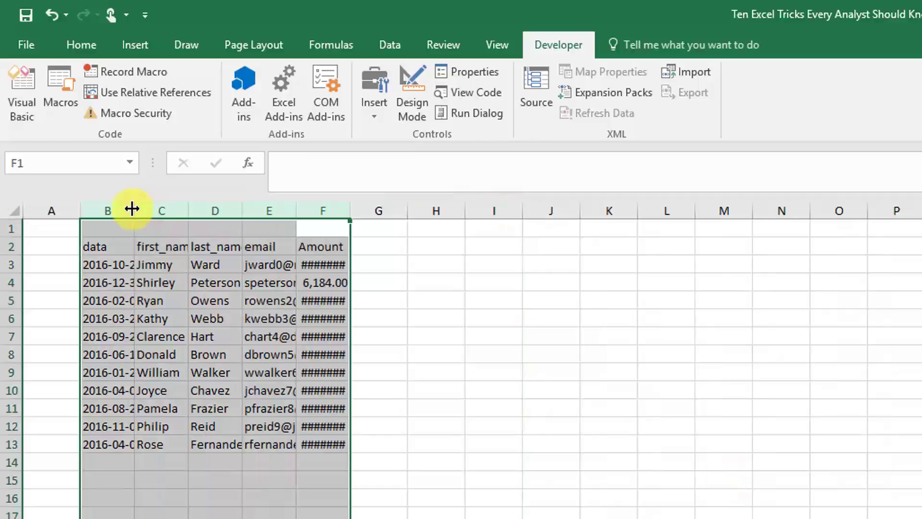
{"action": "left_click_drag", "start_coordinate": [103, 246], "coordinate": [159, 390]}
{"action": "left_click", "coordinate": [115, 249]}
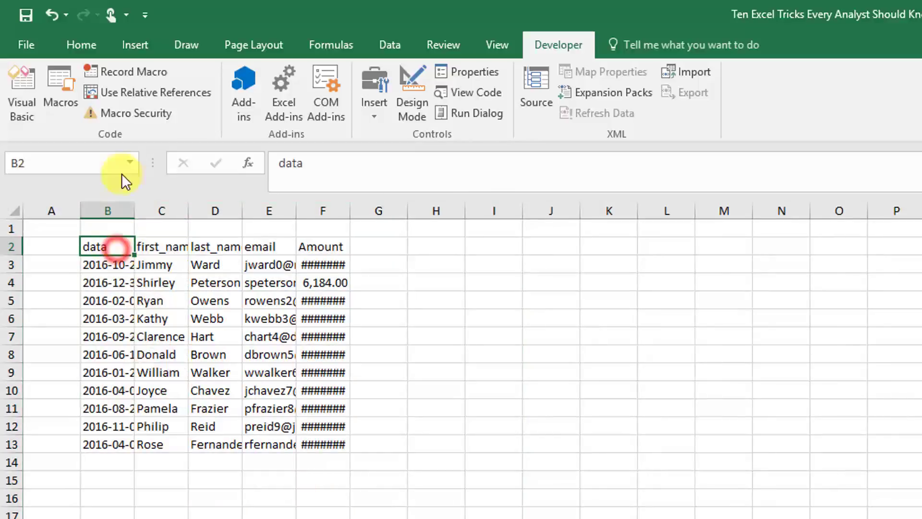
Step: Run AutoAdjust from the Macros list, then reselect cell B2
{"action": "left_click", "coordinate": [68, 104]}
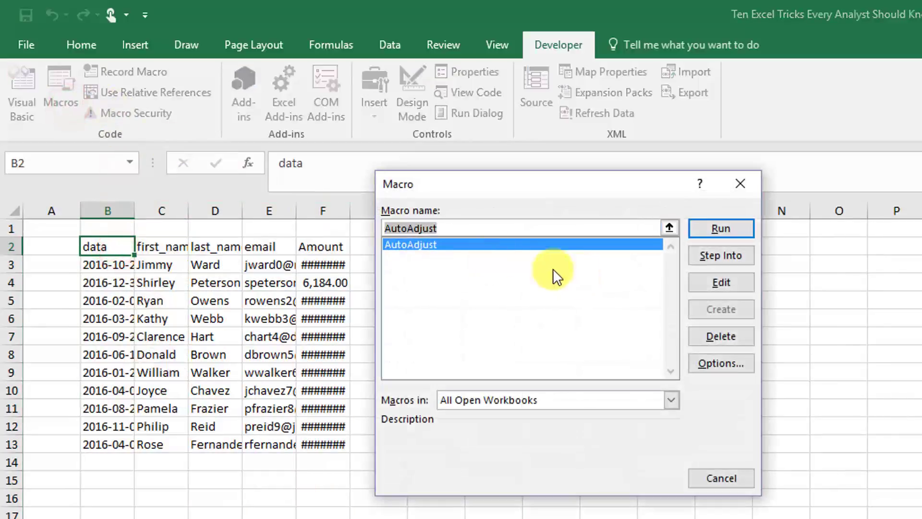
{"action": "left_click", "coordinate": [466, 246]}
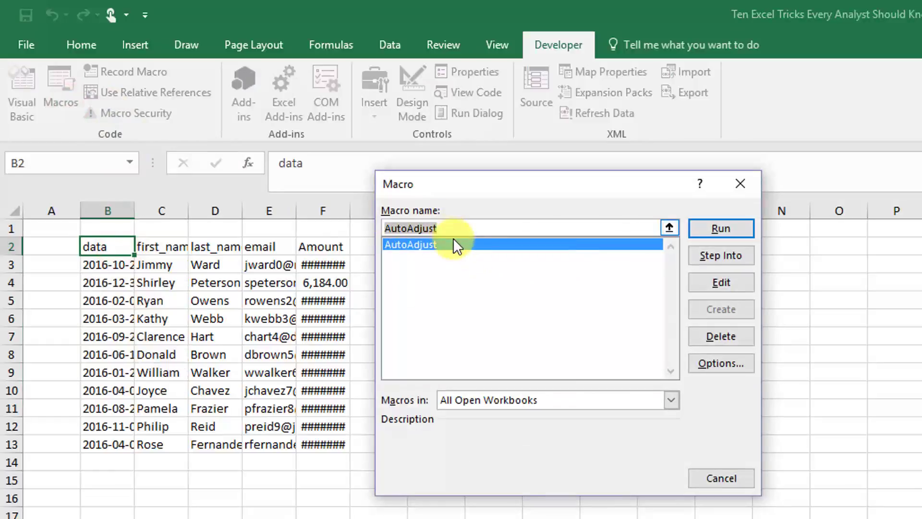
{"action": "left_click", "coordinate": [724, 230]}
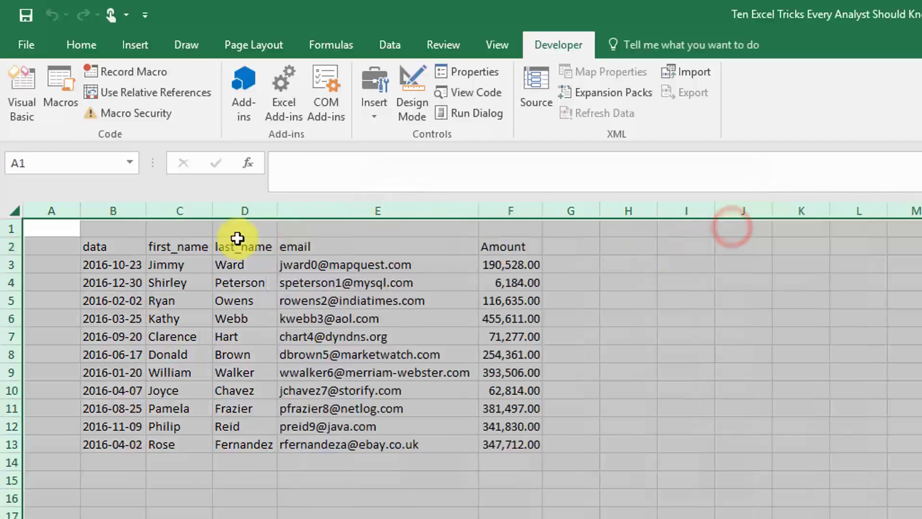
{"action": "left_click", "coordinate": [126, 246]}
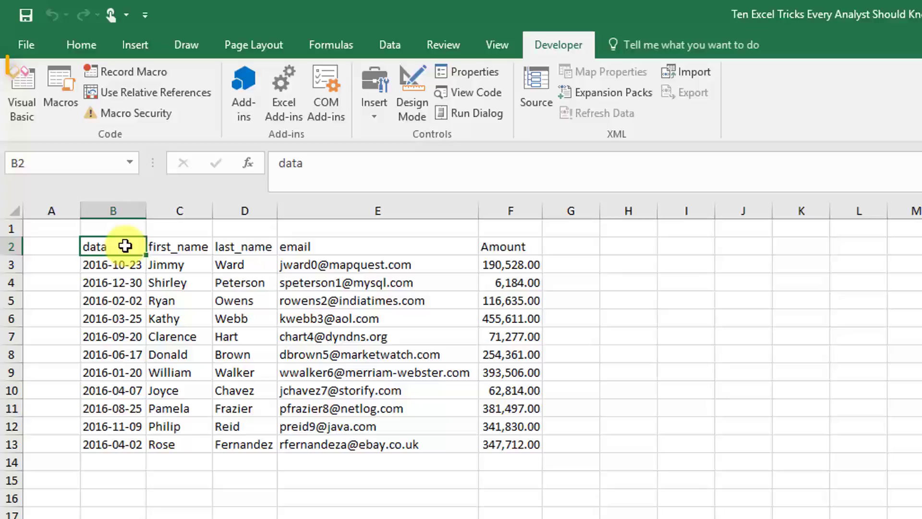
Step: Open Module1's code in the Visual Basic editor via the Modules folder
{"action": "left_click", "coordinate": [33, 119]}
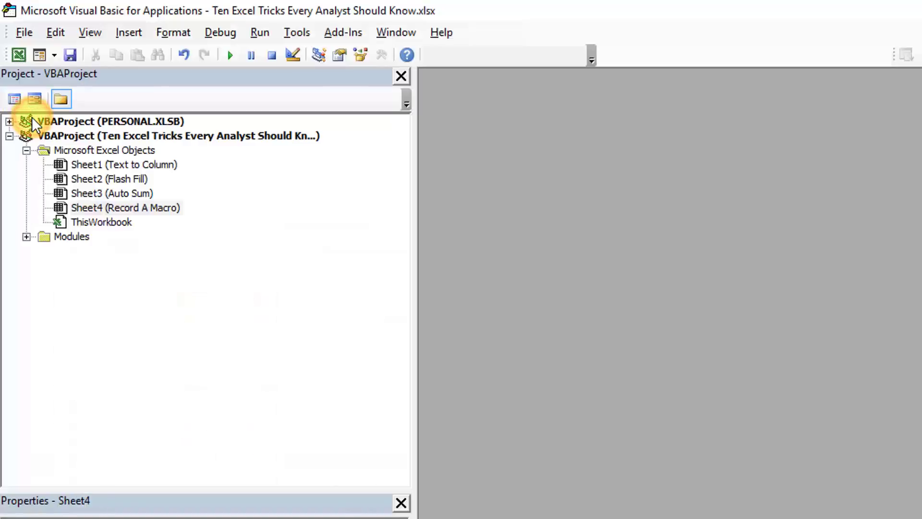
{"action": "left_click", "coordinate": [26, 236]}
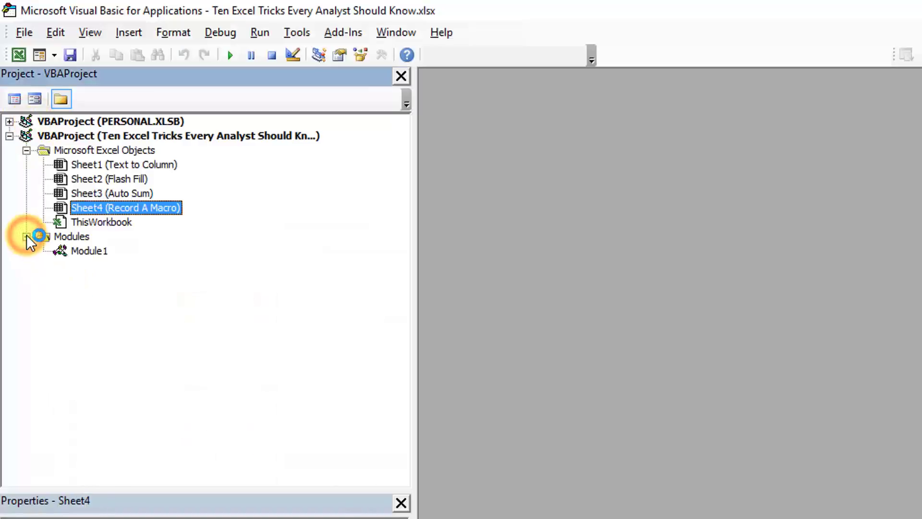
{"action": "double_click", "coordinate": [61, 251]}
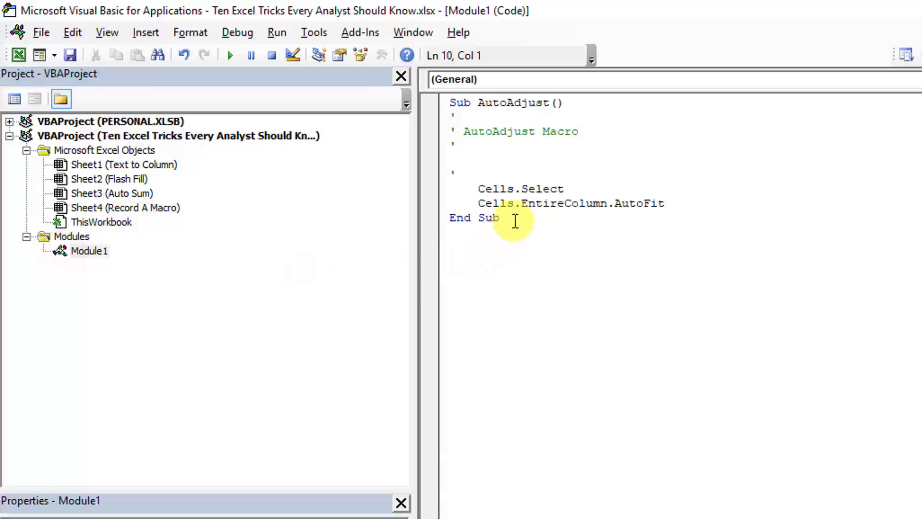
Step: Review the Cells.Select and Cells.EntireColumn.AutoFit lines, then close the VBA editor
{"action": "left_click", "coordinate": [684, 206]}
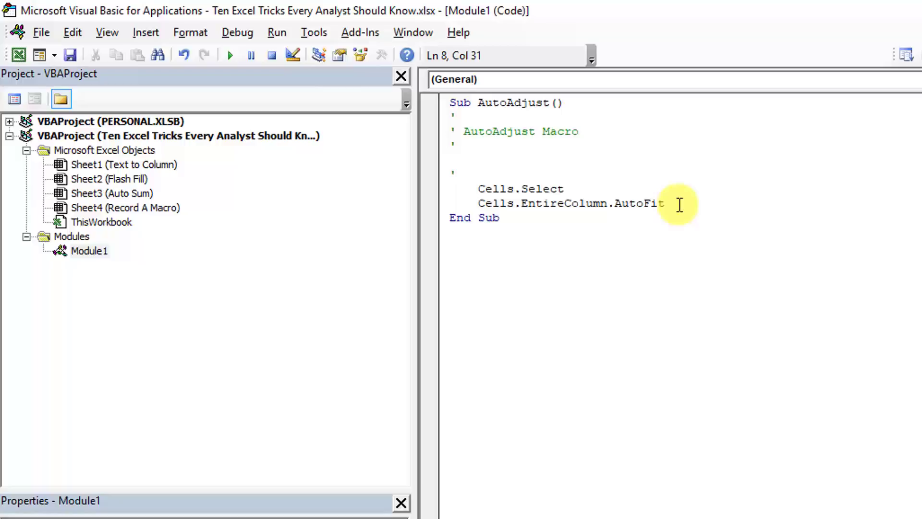
{"action": "left_click", "coordinate": [582, 184]}
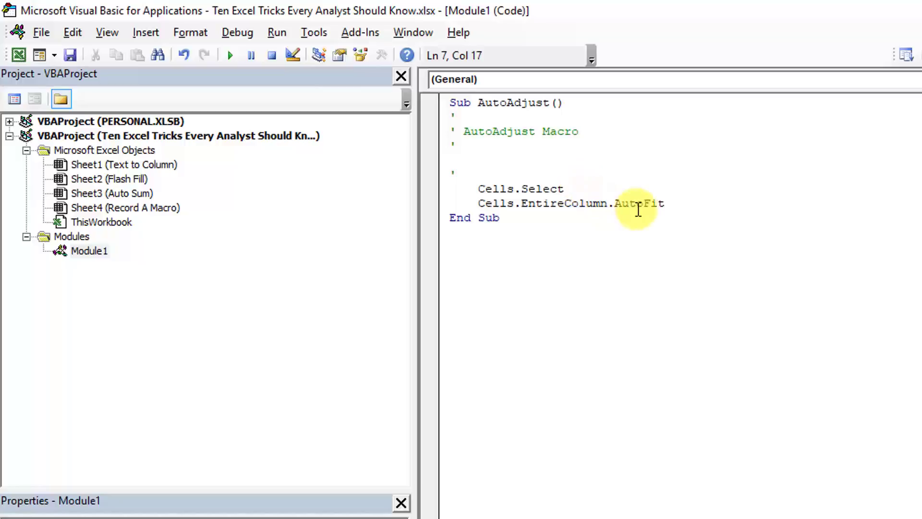
{"action": "left_click", "coordinate": [677, 202]}
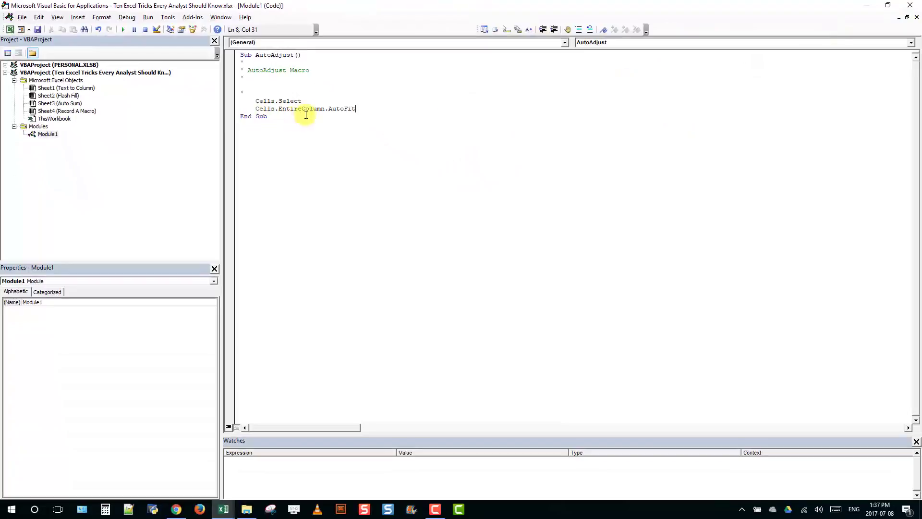
{"action": "left_click", "coordinate": [909, 6]}
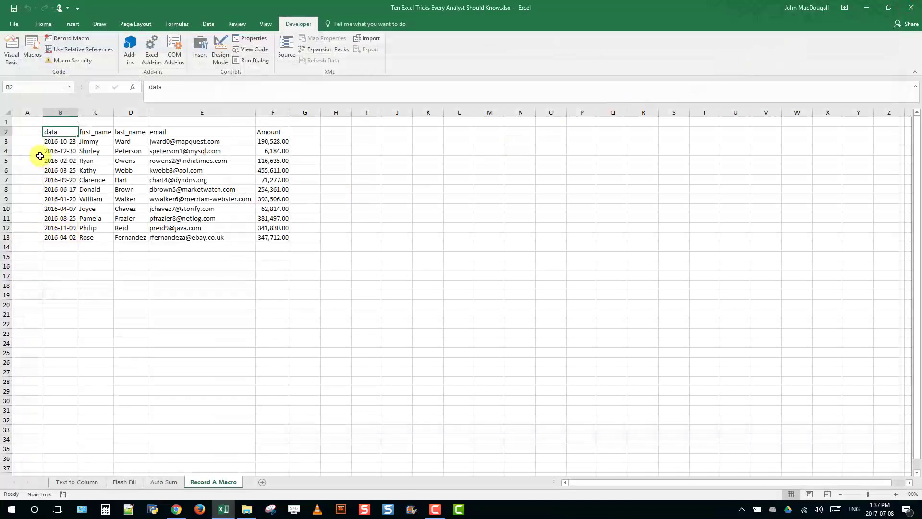